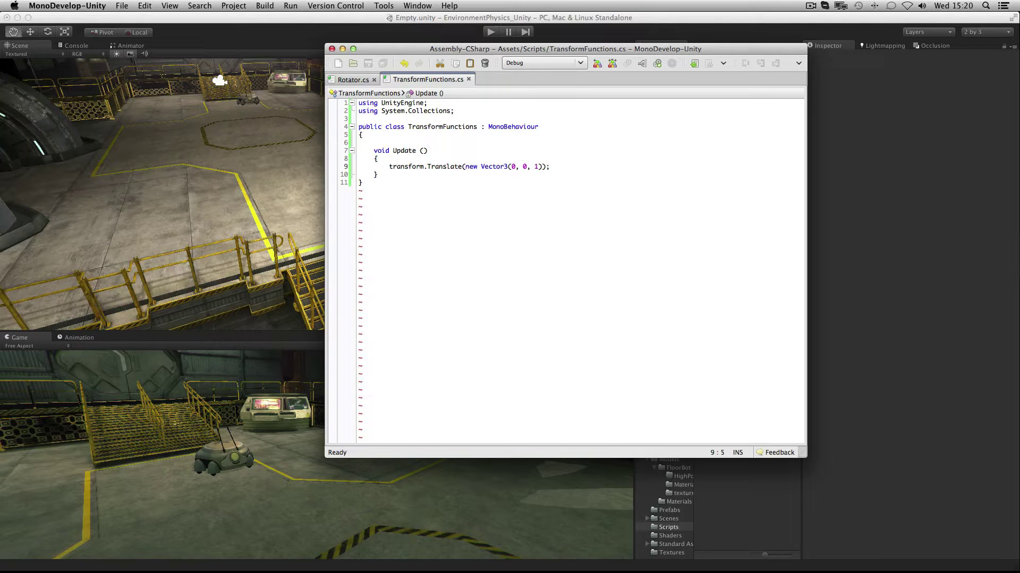
Step: Walk through the Translate call's new Vector3(0, 0, 1) argument on line 9, including its X and Z values
drag(464, 167, 543, 167)
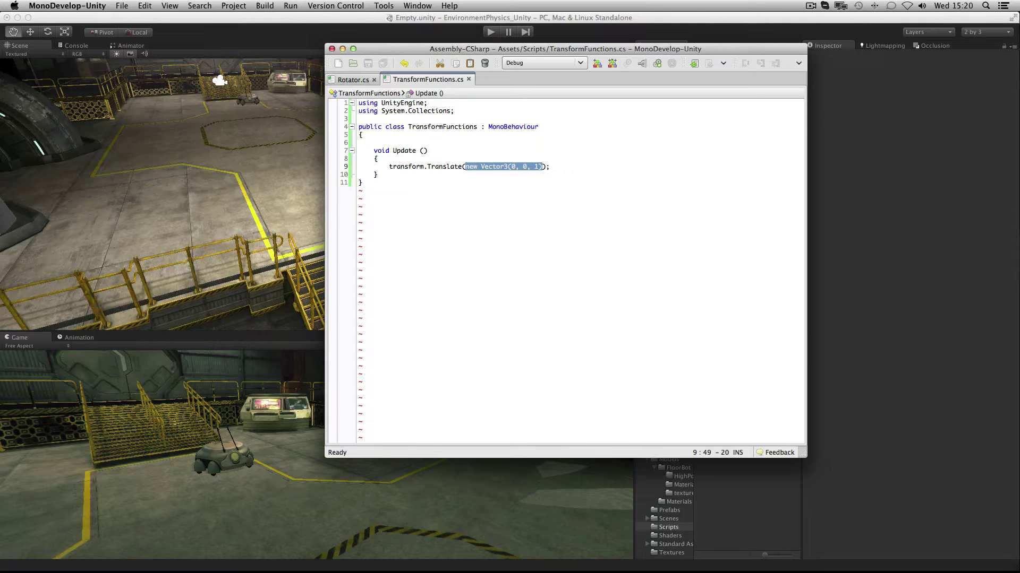
click(508, 167)
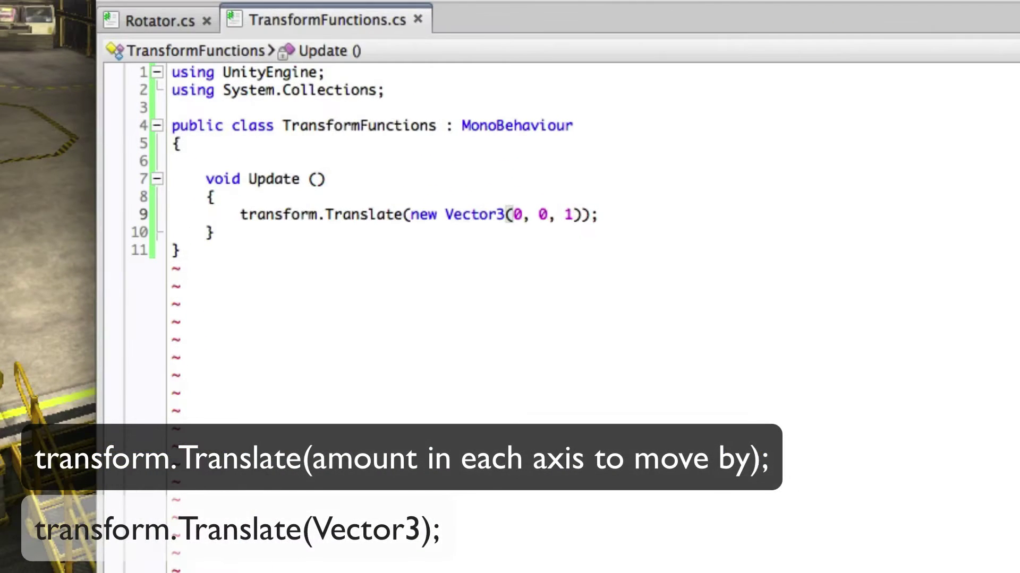
double_click(567, 214)
click(523, 214)
key(Right)
key(Right)
key(Right)
Step: Frame and orbit the floor bot, then play the scene briefly to watch it shoot along Z
key(super+Tab)
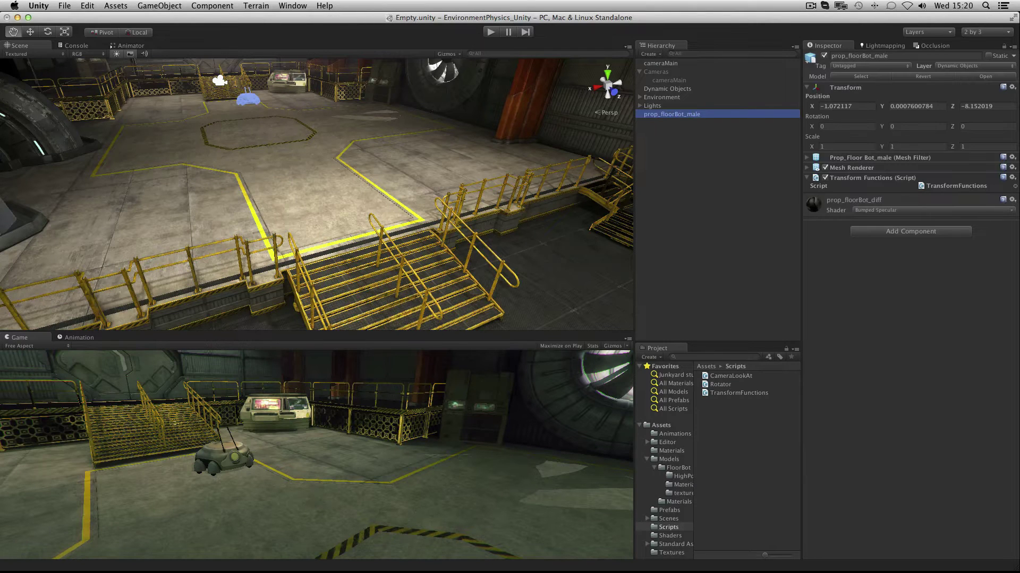
key(f)
mouse_move(318, 199)
alt+mouse_down()
mouse_move(383, 199)
mouse_move(342, 200)
alt+mouse_up()
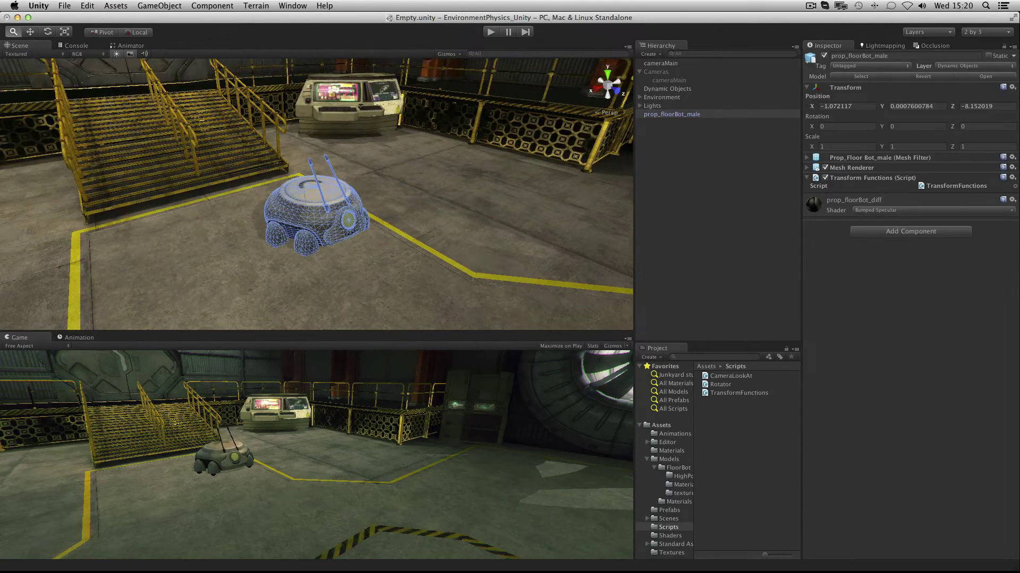
scroll(318, 191, down, 5)
key(super+p)
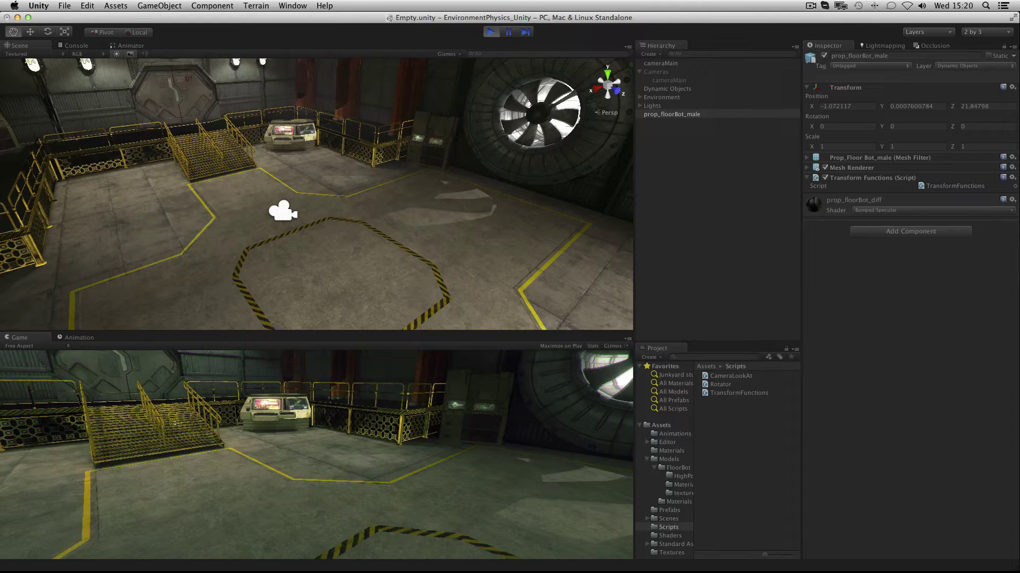
key(super+p)
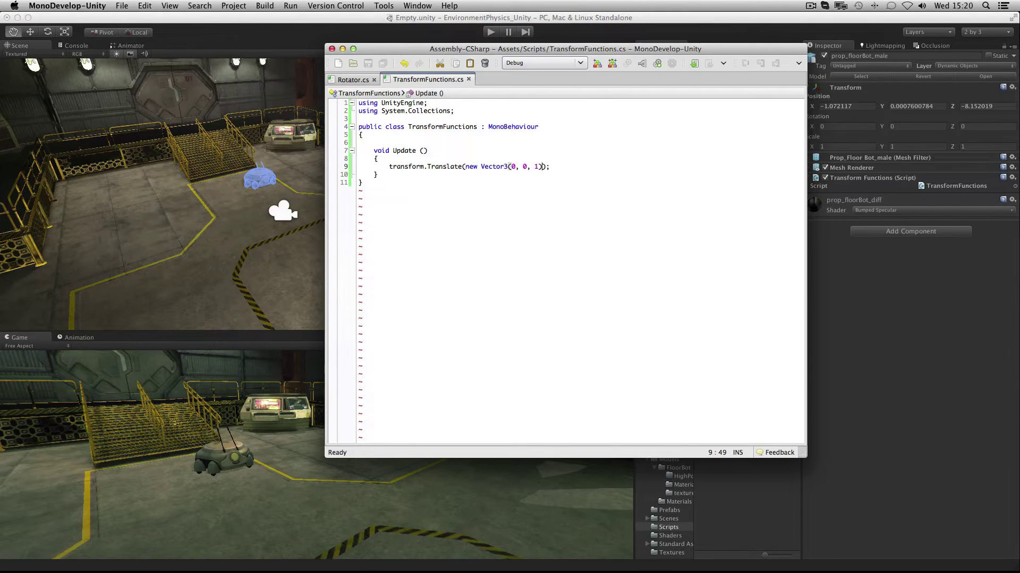
text(* )
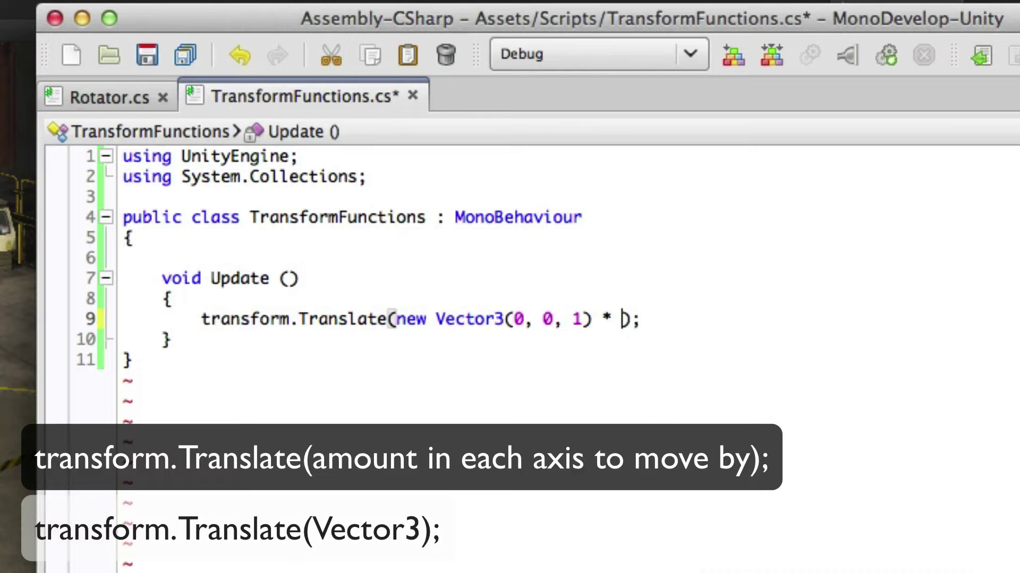
text(Time.de)
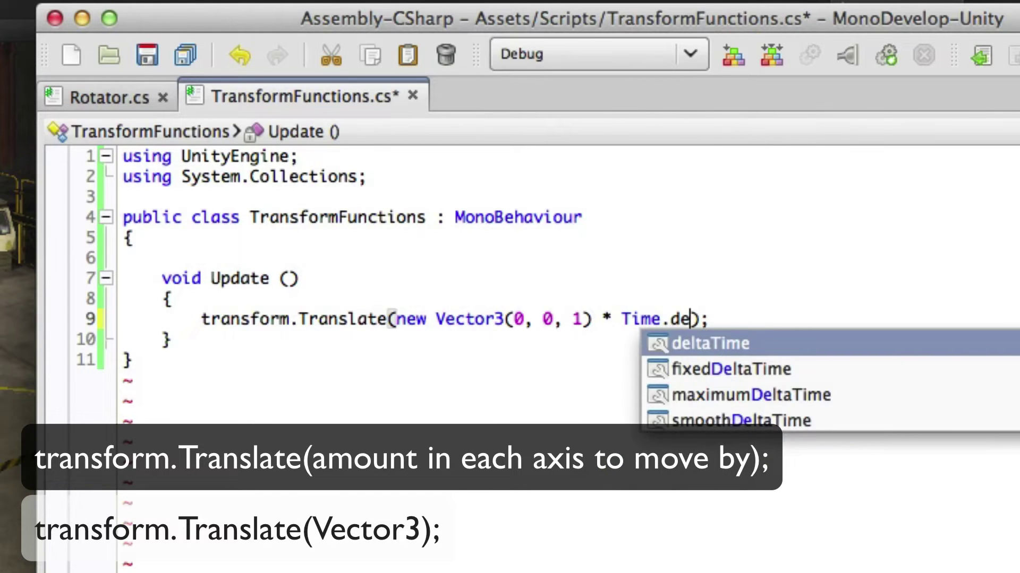
Step: Translate by Vector3.forward * moveSpeed * Time.deltaTime, declare public float moveSpeed = 10f, and save
key(Return)
key(ctrl+s)
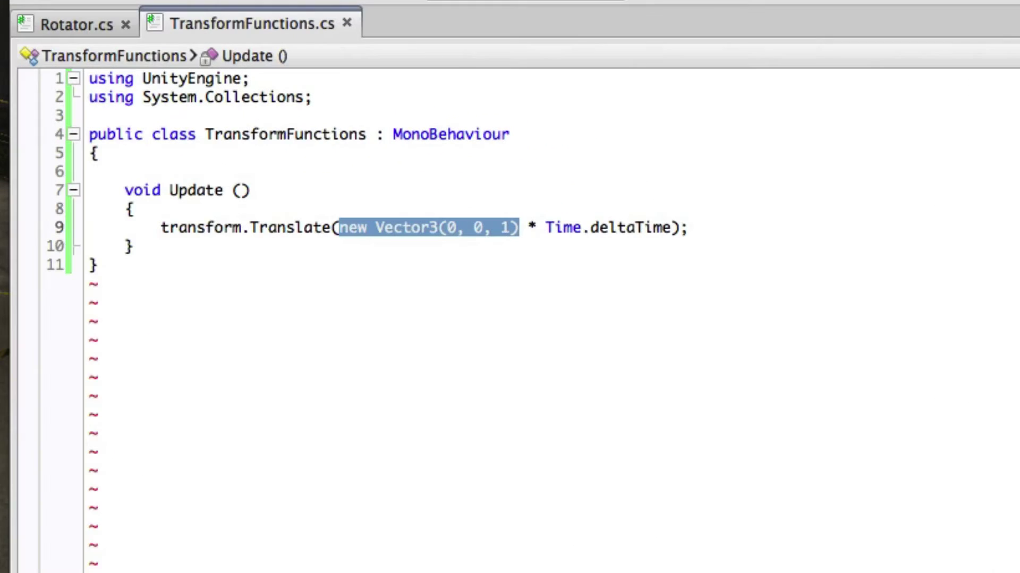
text(Vector3)
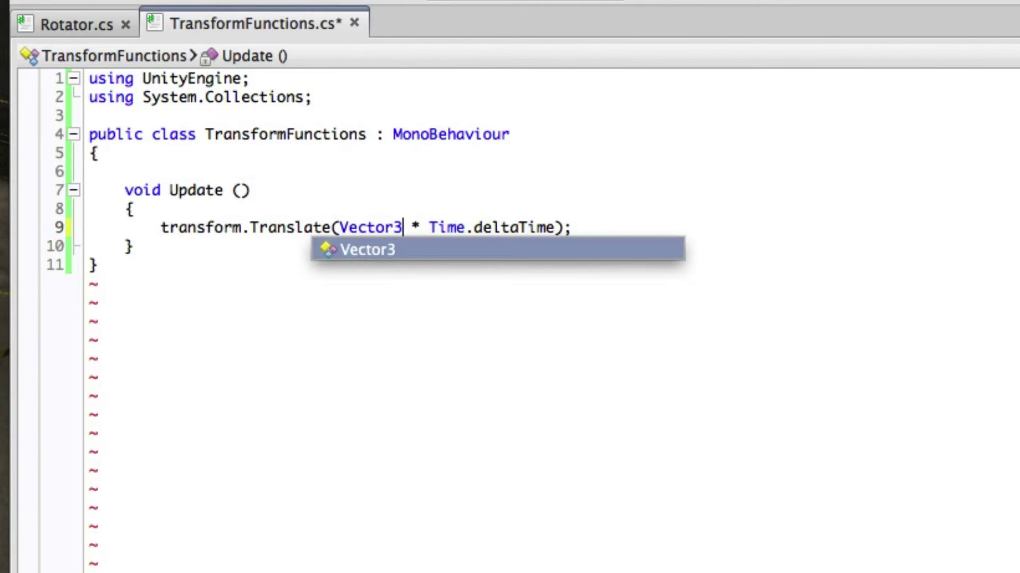
text(.f)
key(Return)
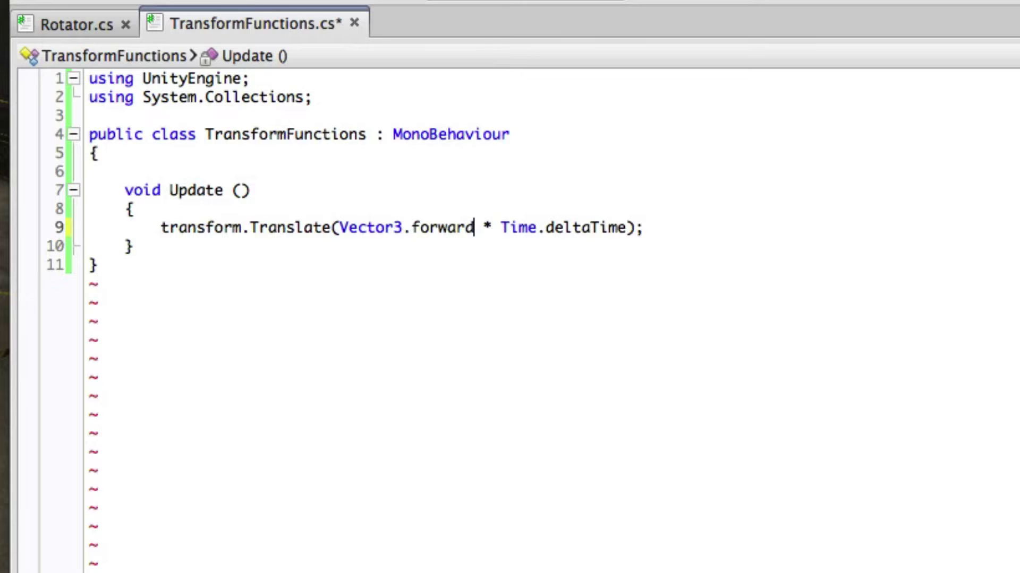
text(* )
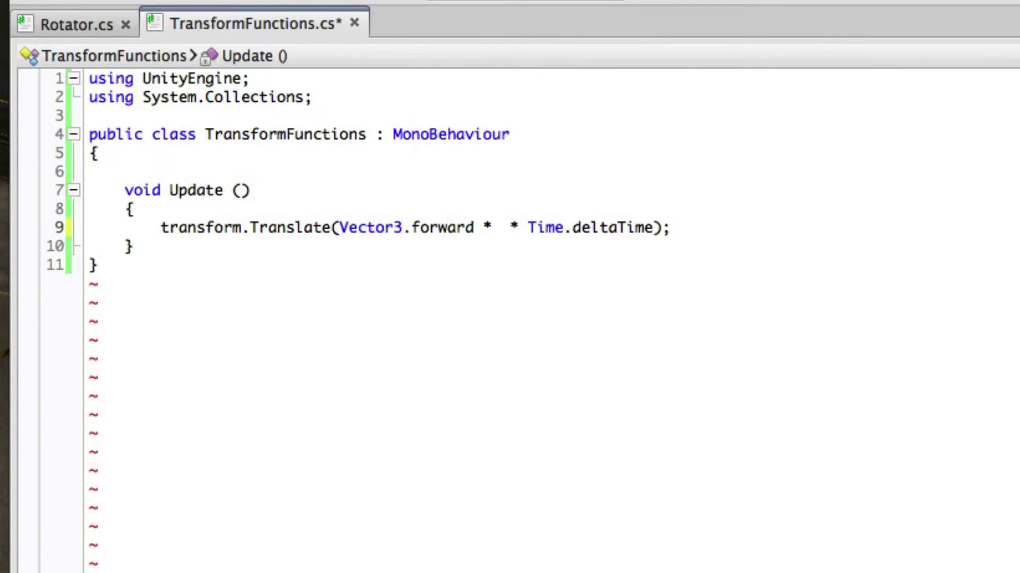
text(moveSpeed)
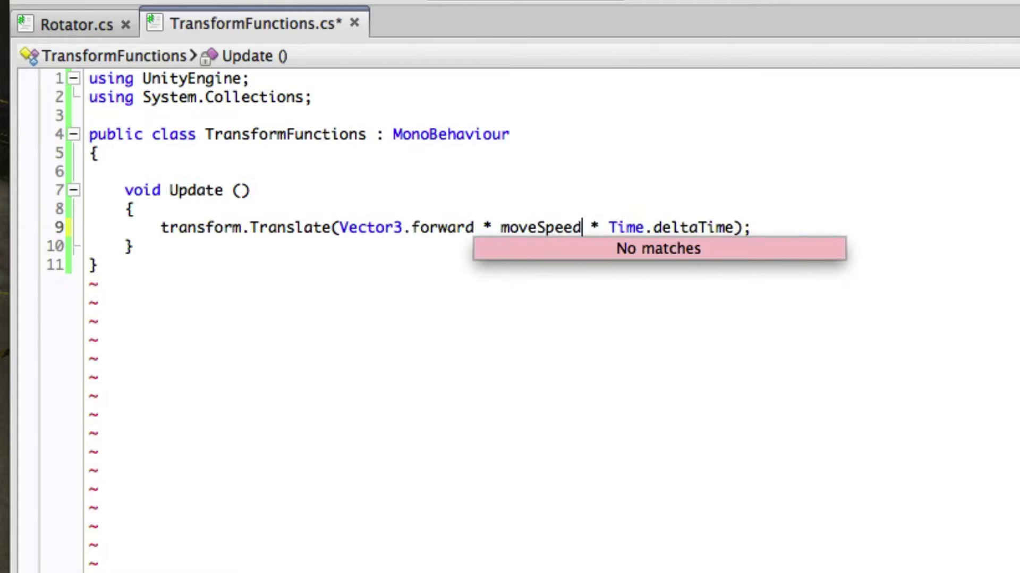
key(Up)
key(Up)
key(Up)
key(Return)
text(public float)
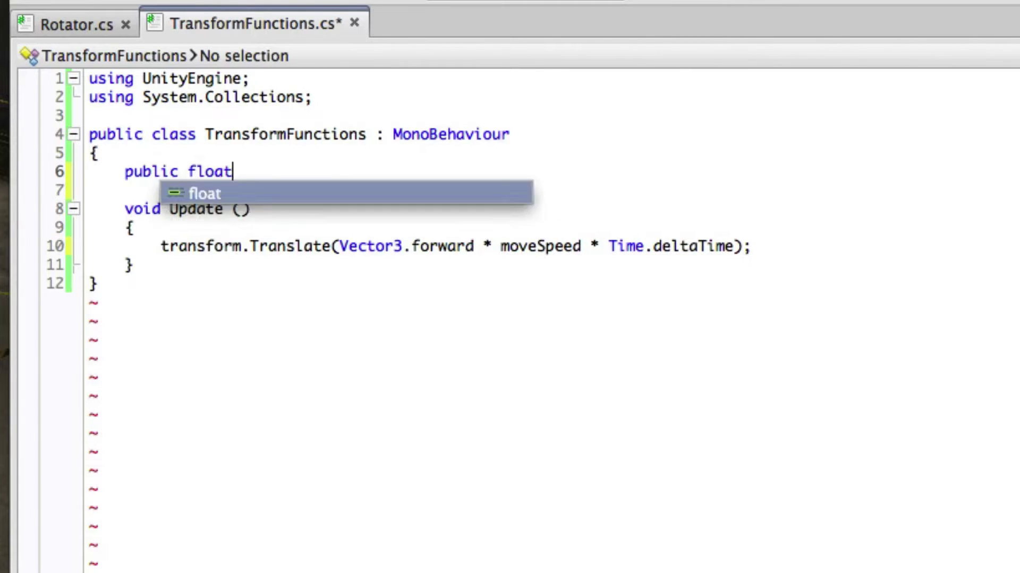
text( moveSpeed)
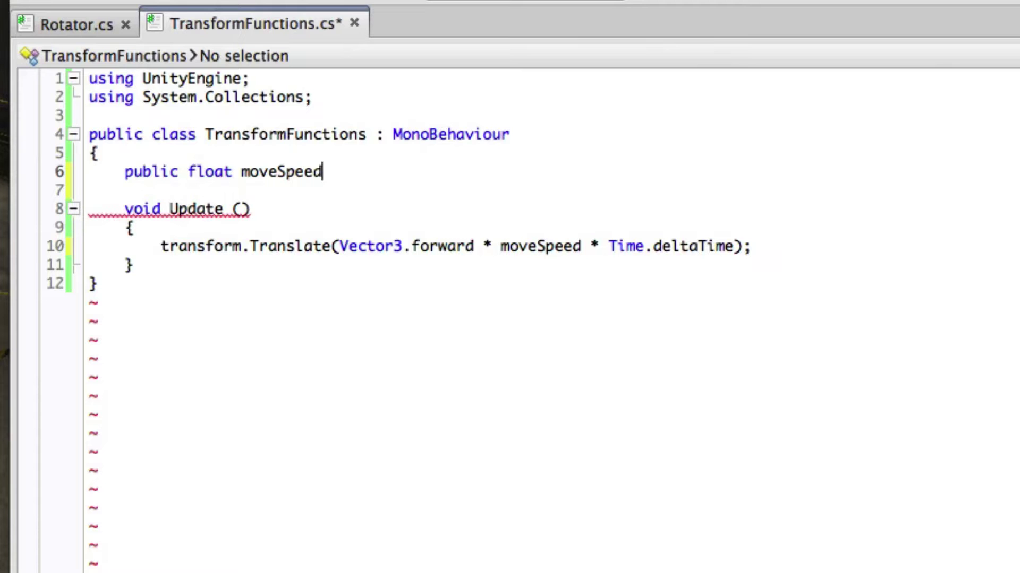
text( = 10f;)
key(ctrl+s)
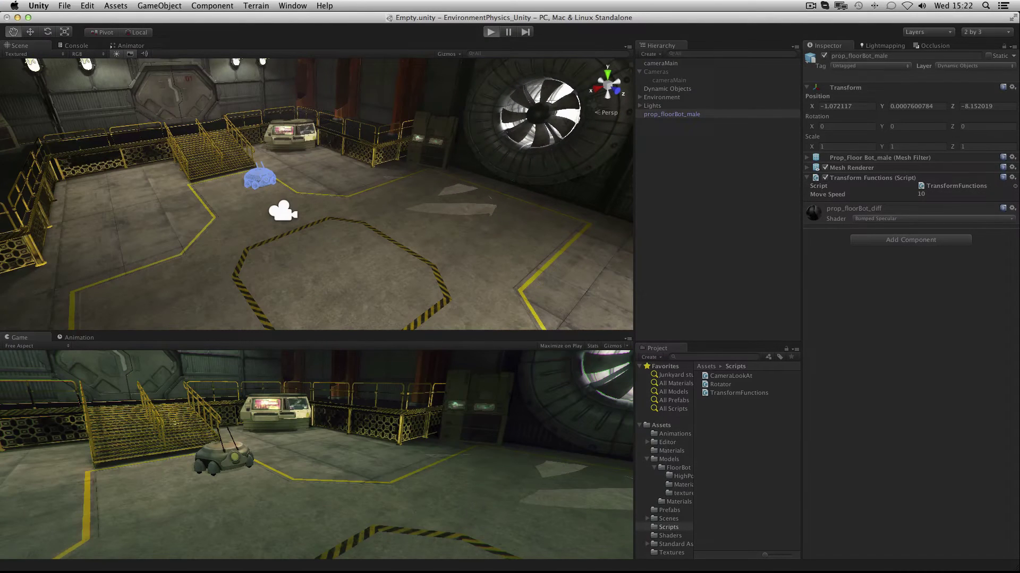
Step: Play the scene to watch the floor bot drive forward at Move Speed 10
key(ctrl+p)
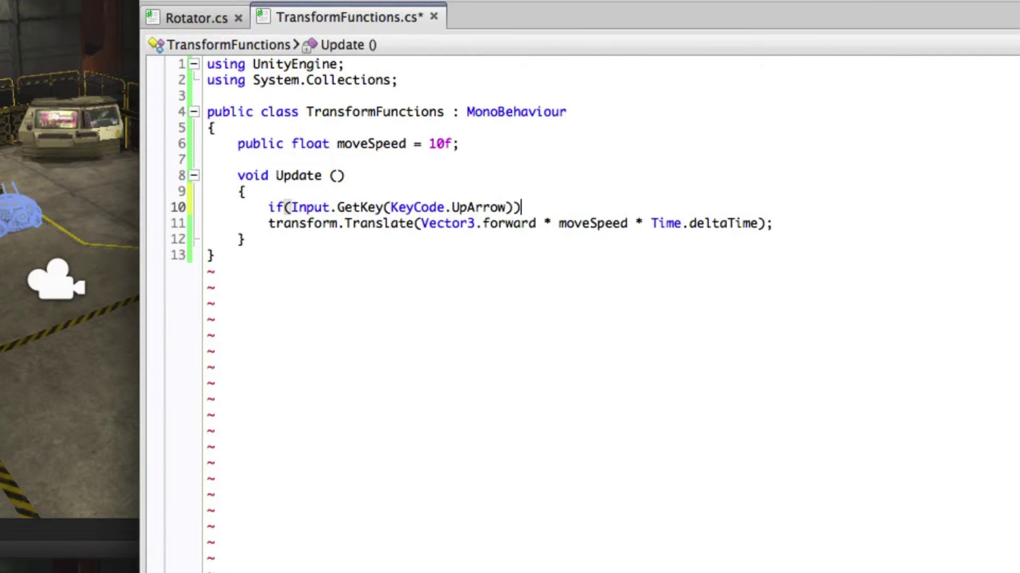
Step: Indent Translate under the UpArrow check, save, and paste the DownArrow block using -Vector3.forward
key(Down)
key(Home)
key(Tab)
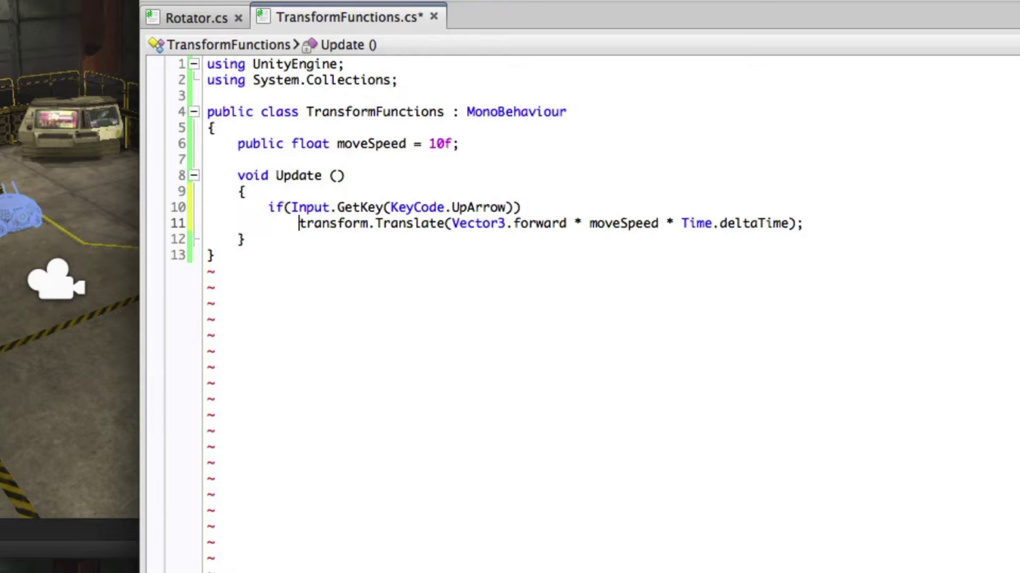
key(super+s)
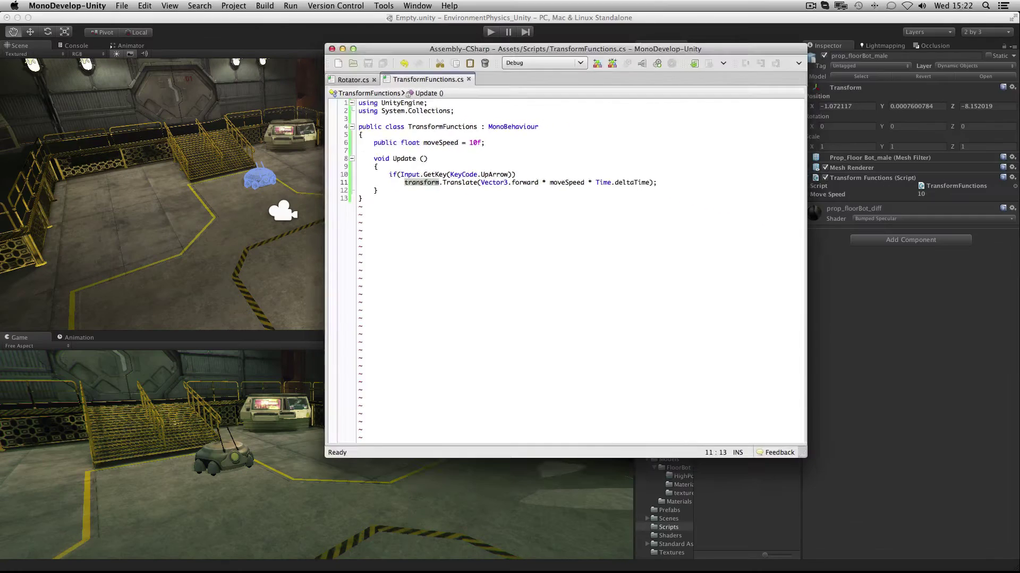
key(super+Tab)
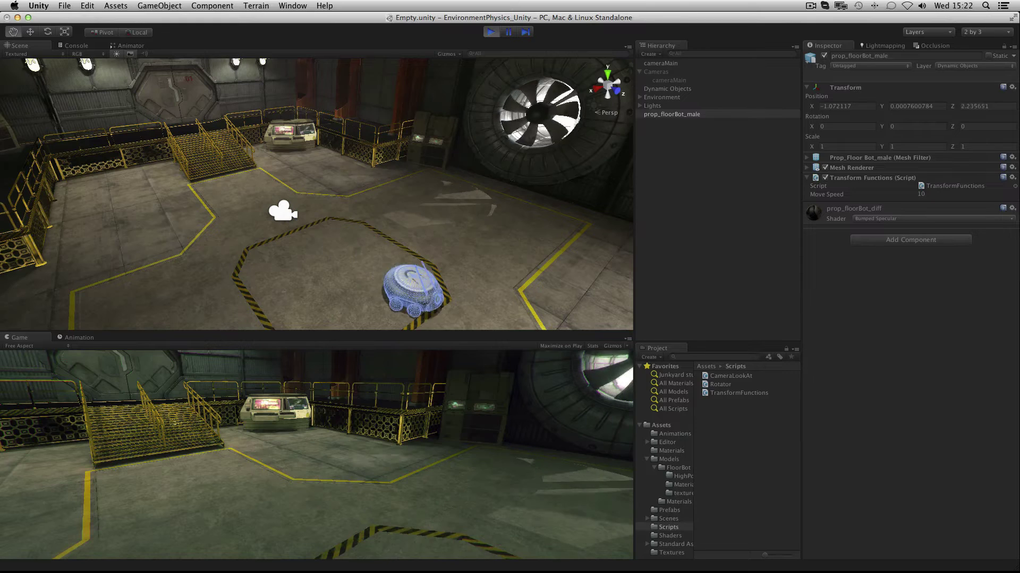
text(if(Input.GetKey(KeyCode.DownArrow)) 			transform.Translate(-Vector3.forward * moveSpeed * Time.deltaTime);)
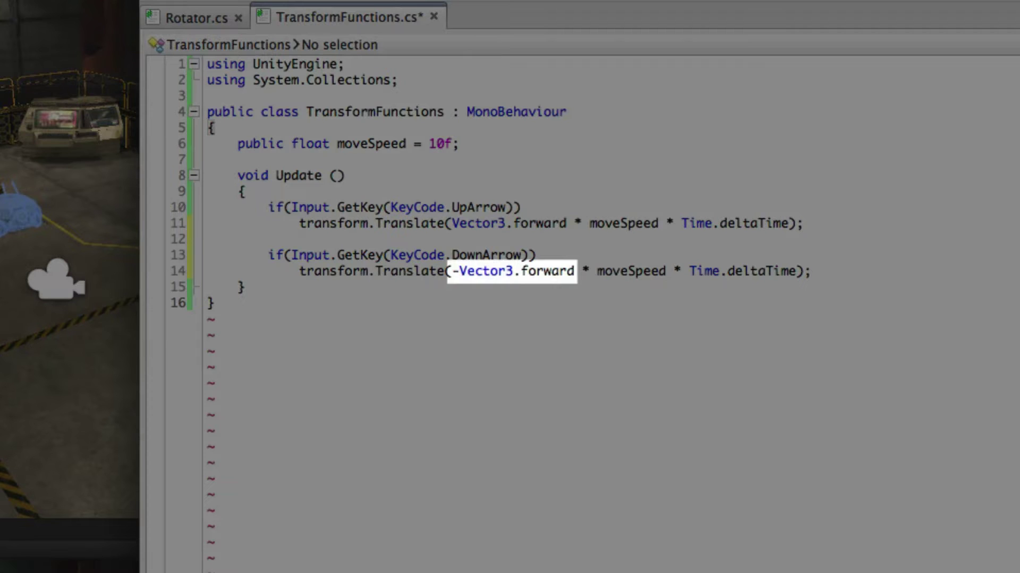
Step: Review the Left/Right Rotate(Vector3.up, ±turnSpeed * Time.deltaTime) blocks, then add turnSpeed 50 below moveSpeed
click(454, 271)
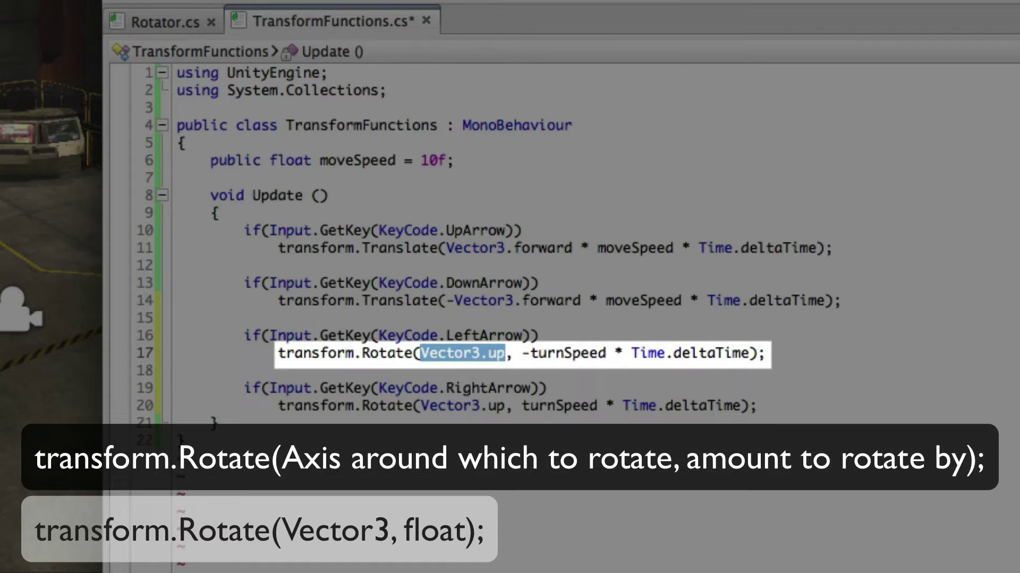
key(Right)
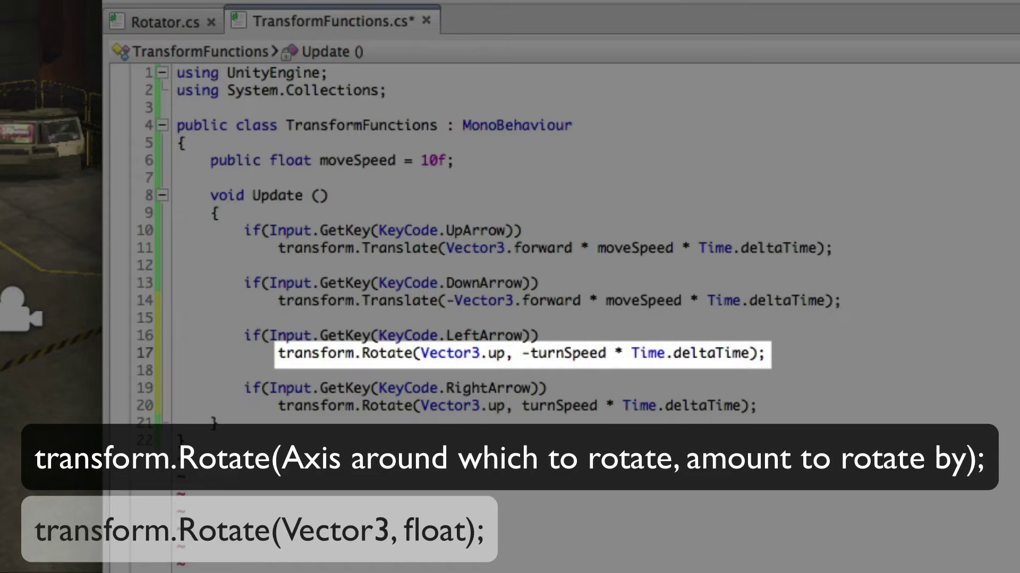
drag(420, 353, 749, 353)
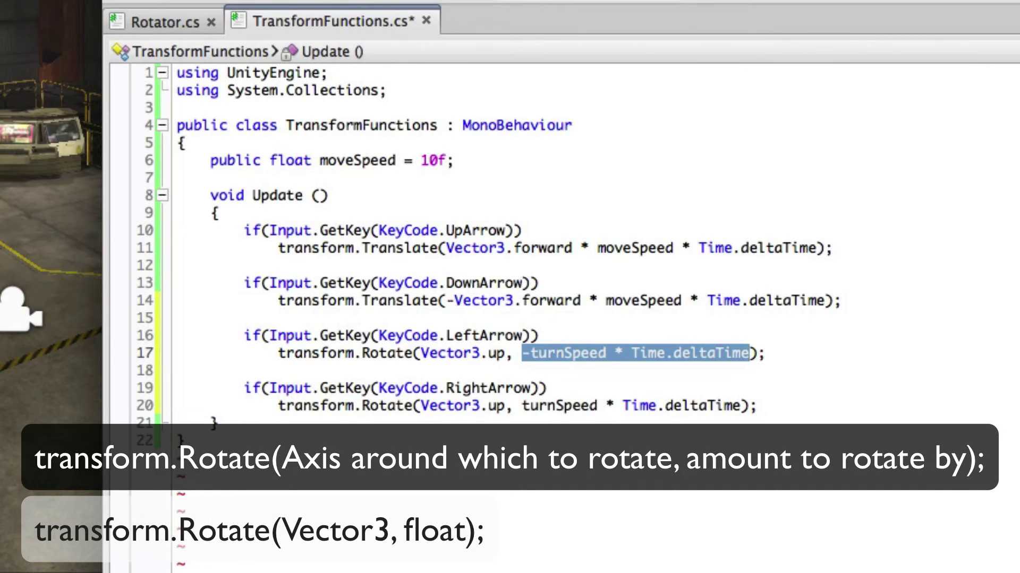
click(454, 160)
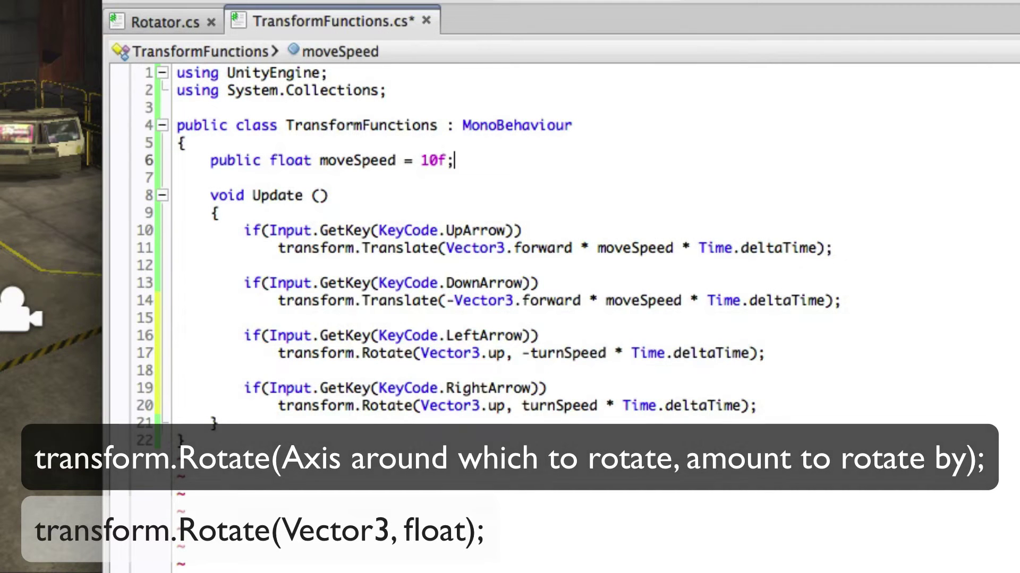
key(Return)
text(public float turnSpeed = 50f;)
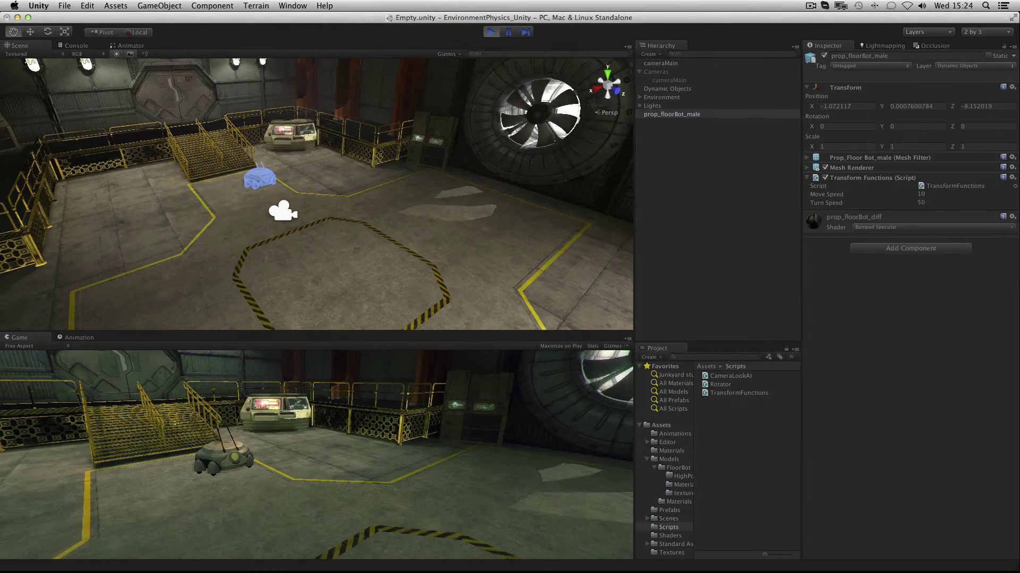
Step: Test-drive the floor bot with the Right and Up arrows at Turn Speed 50, then stop
key(Right)
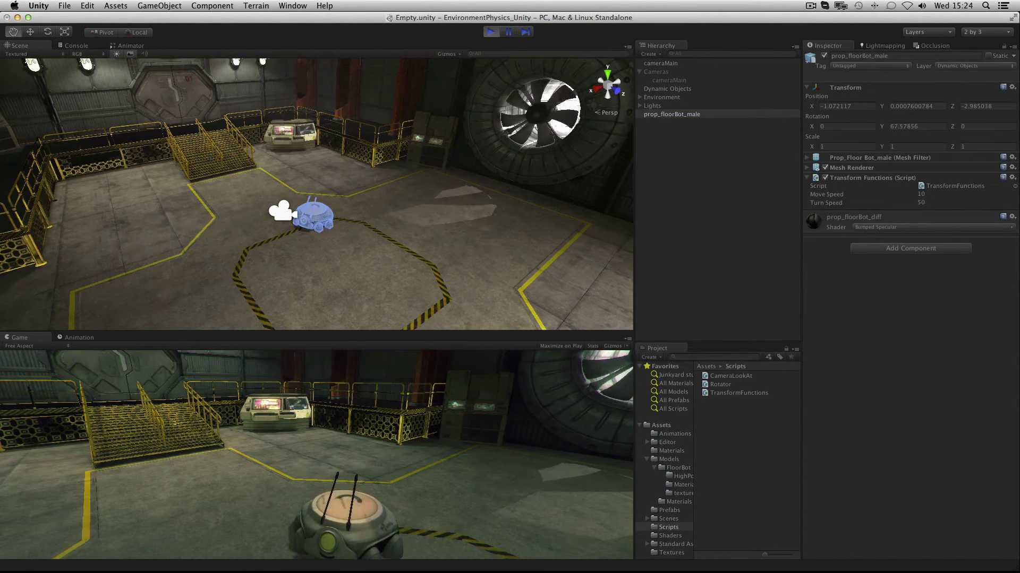
key(Right)
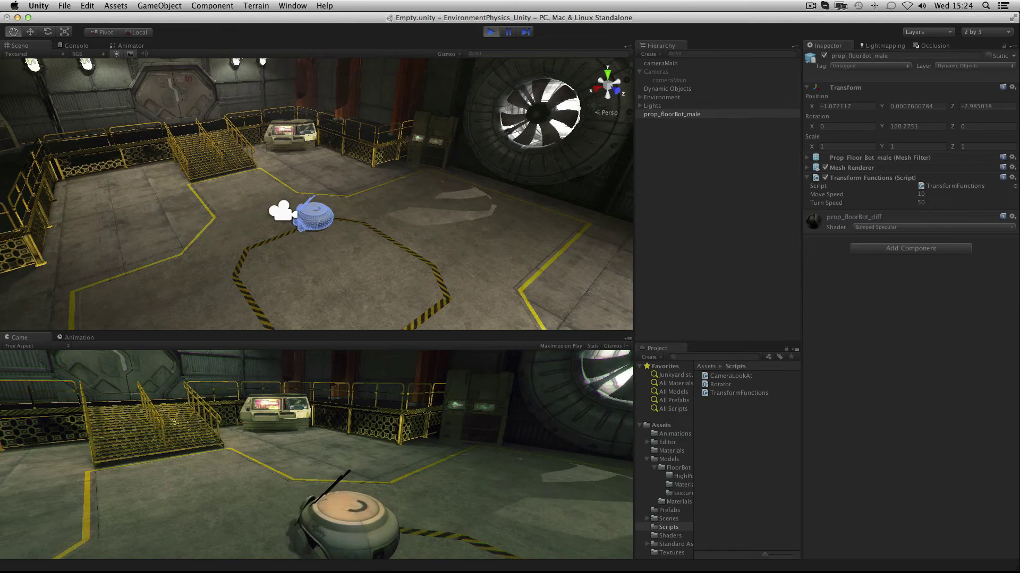
key(Right)
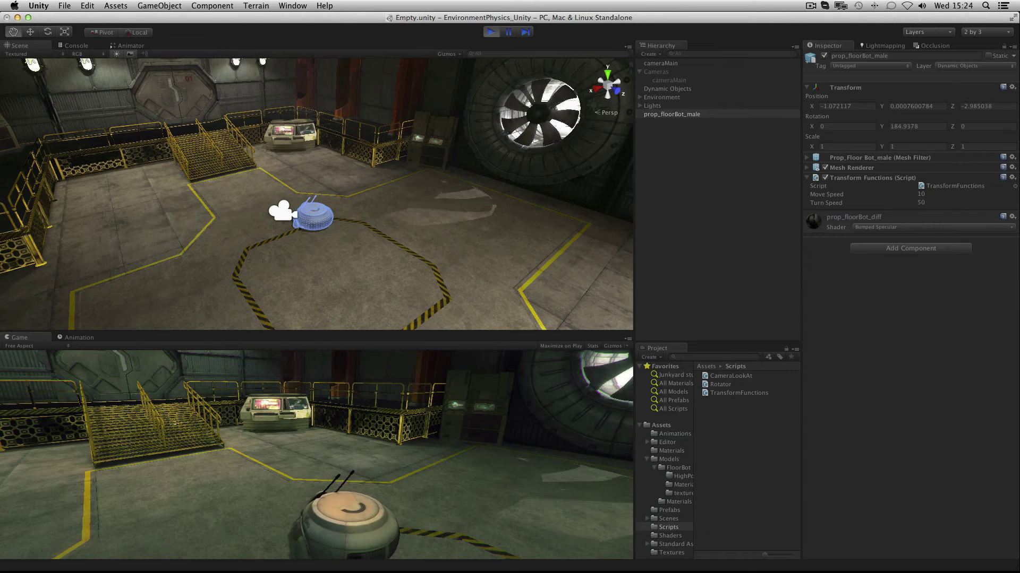
key(Up)
key(Right)
key(Up)
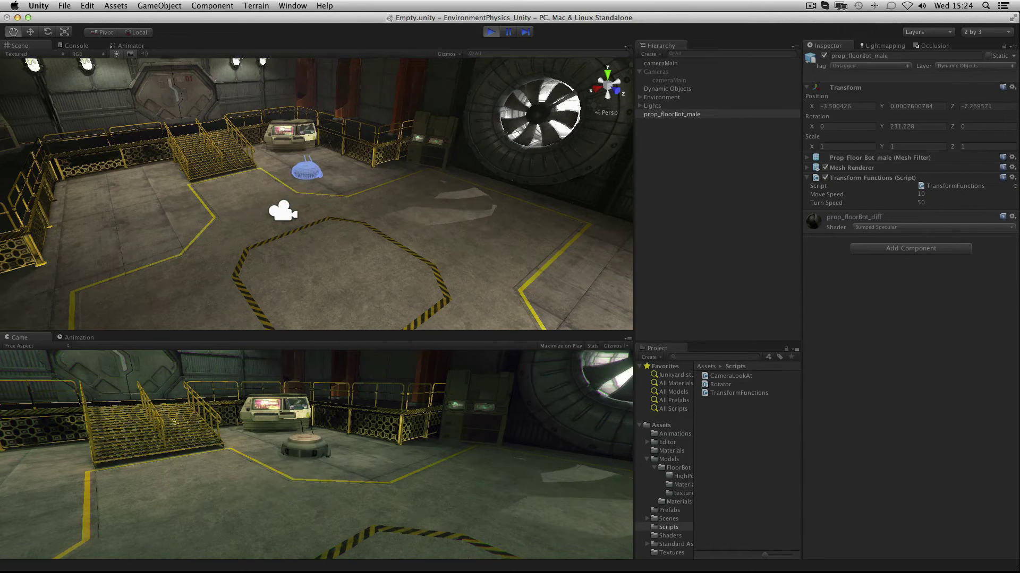
key(ctrl+p)
Step: Raise the Inspector's Turn Speed to 500 and start a new play test
click(921, 202)
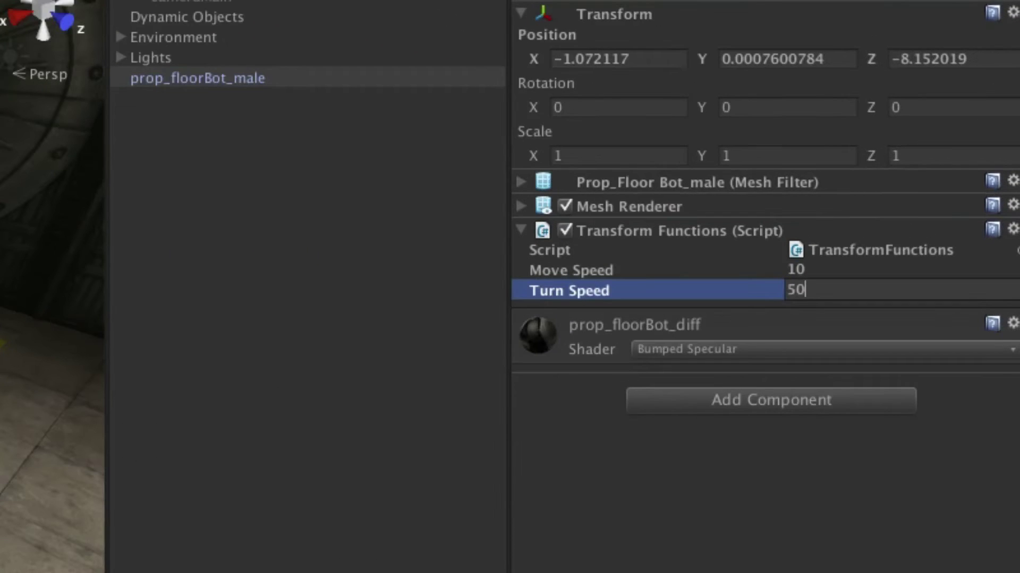
key(BackSpace)
key(BackSpace)
text(500)
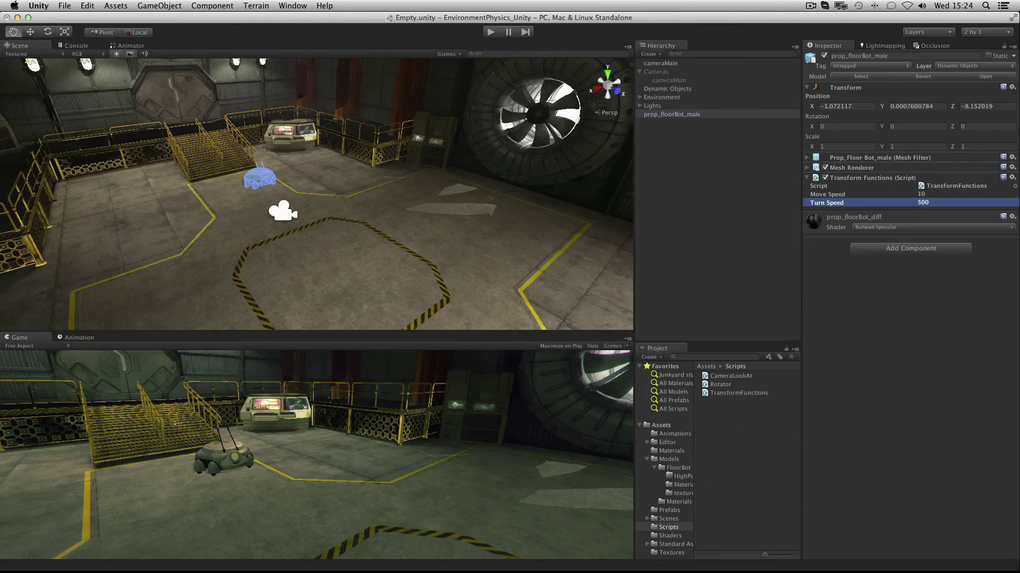
key(ctrl+p)
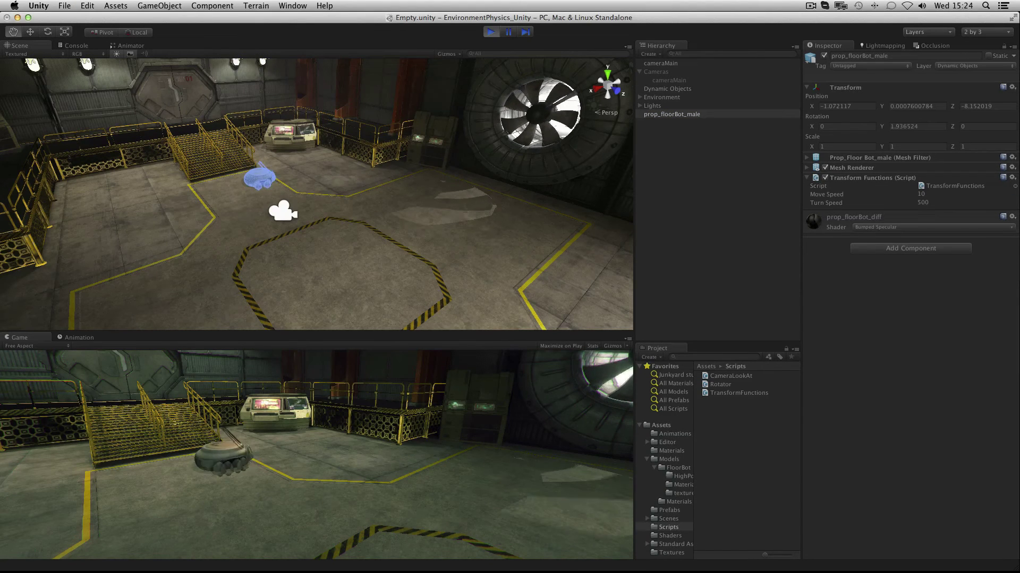
Step: Drive and turn the floor bot with the arrow keys at the faster turn speed
key(Up)
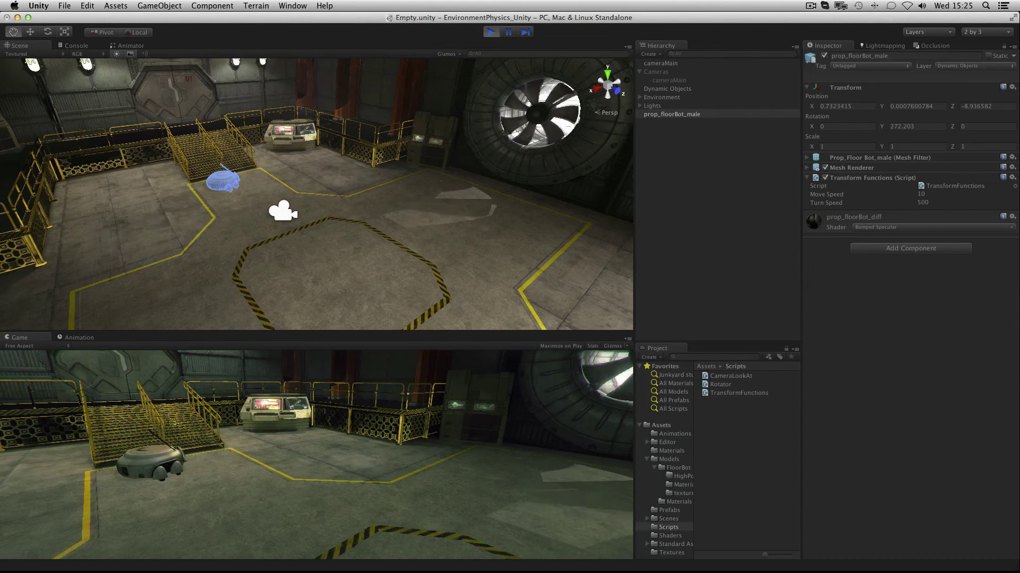
key(Up)
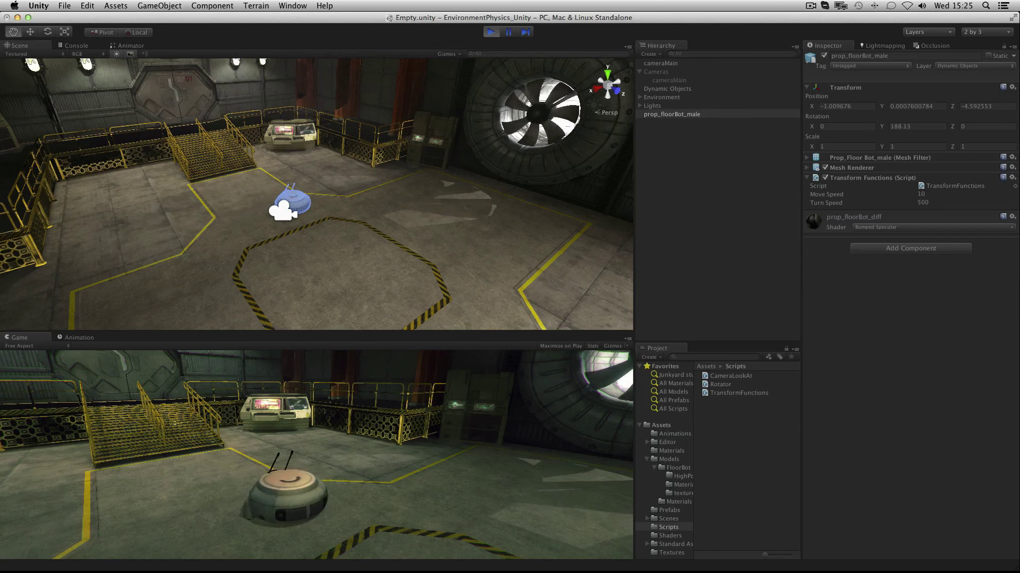
key(Left)
key(Left)
key(Up)
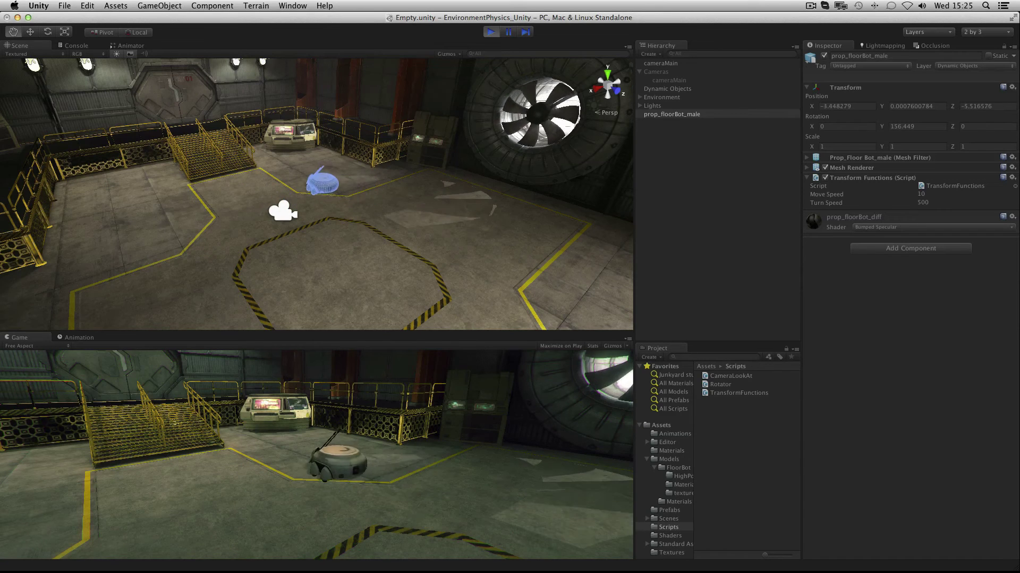
key(Right)
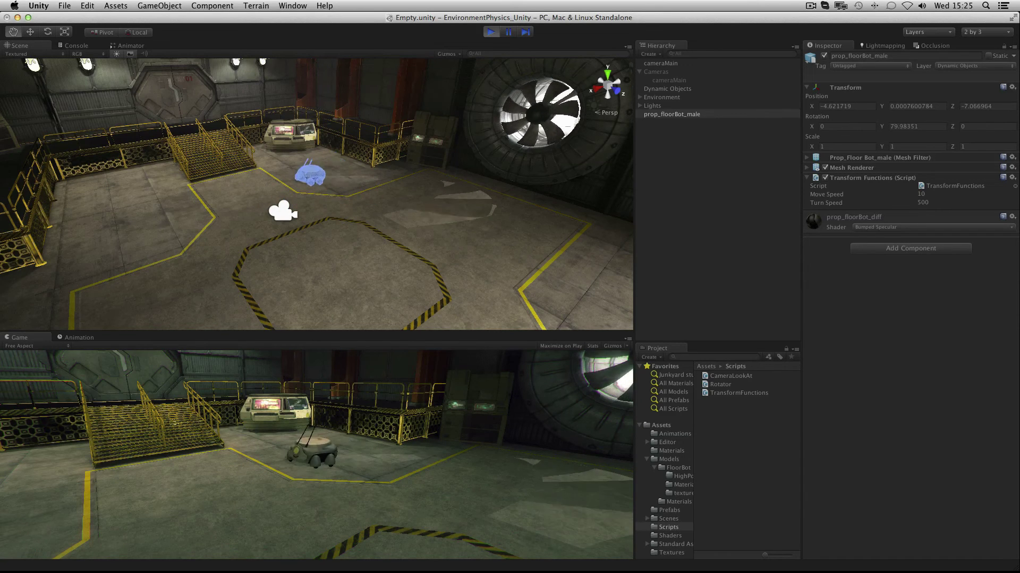
key(Up)
key(Up)
key(Right)
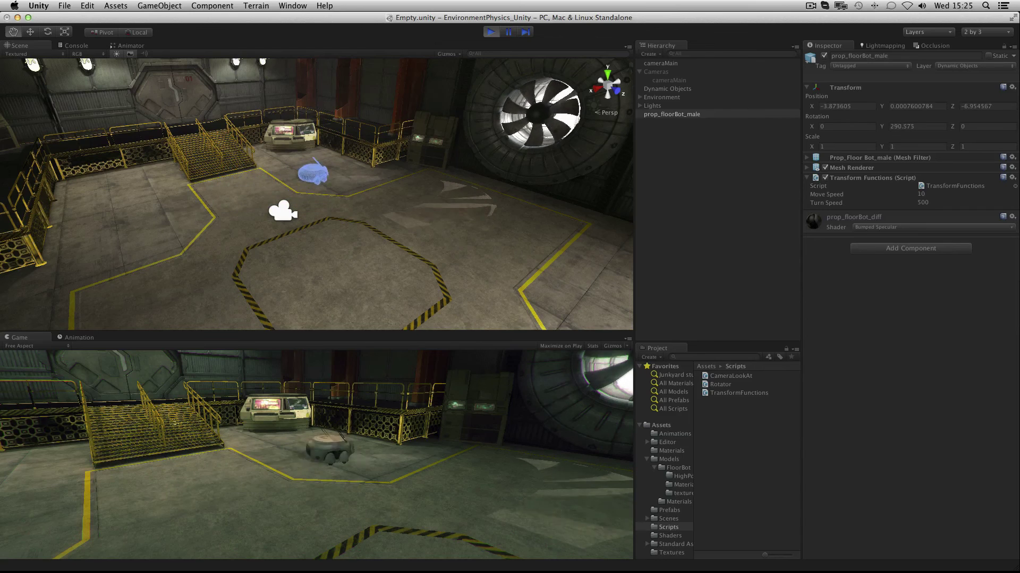
key(Up)
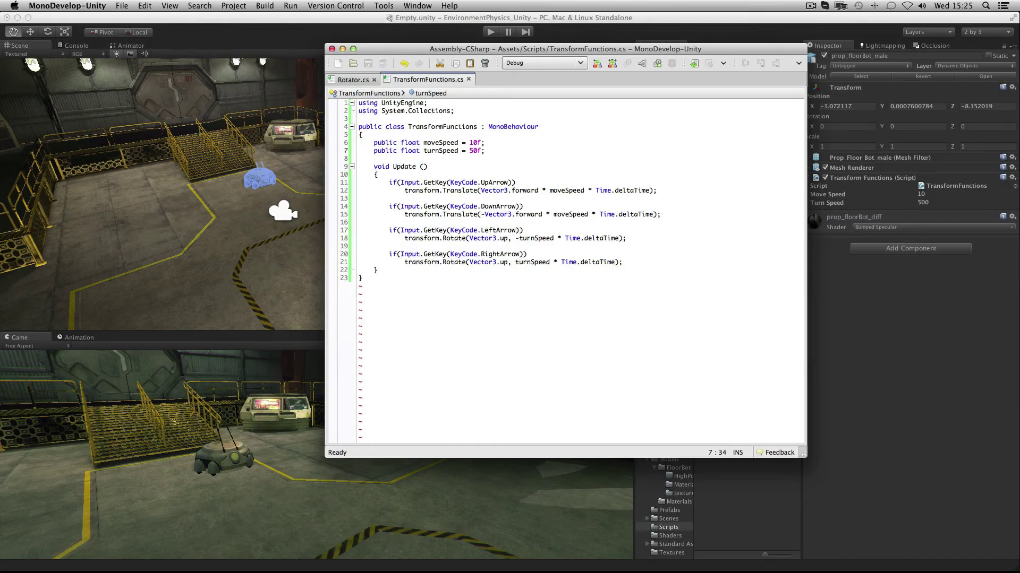